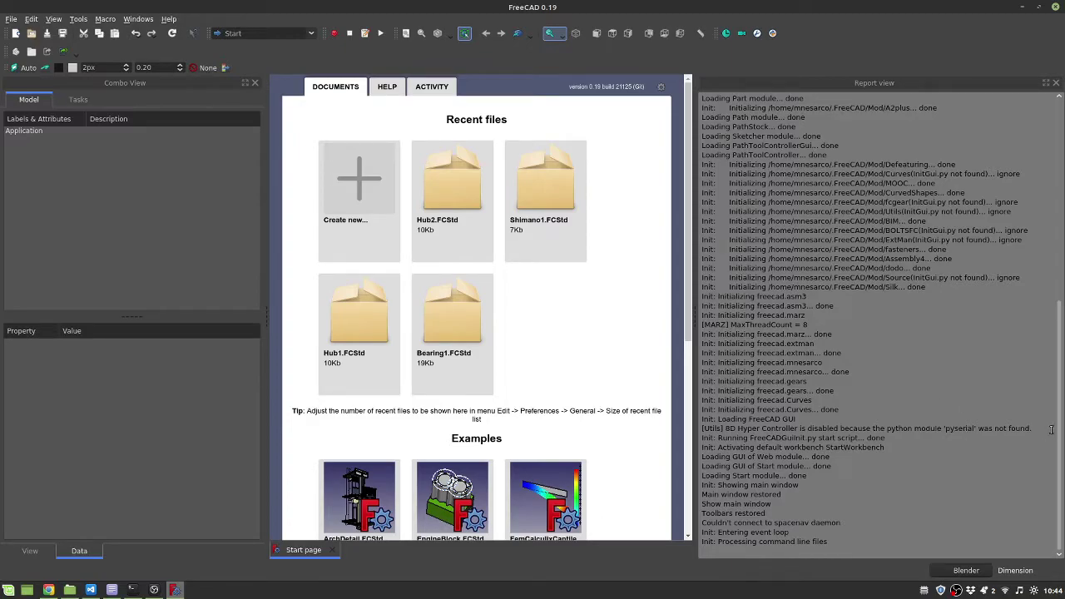
Step: Note the missing-pyserial warning in the report, then open Mnesarco Utils Config
drag(1035, 428, 698, 427)
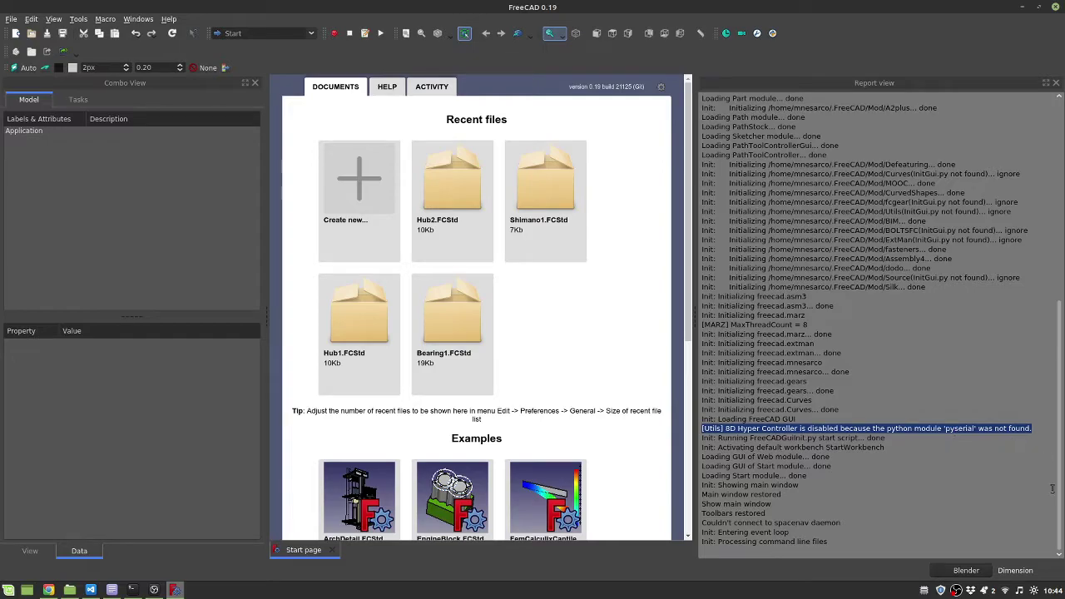
click(909, 456)
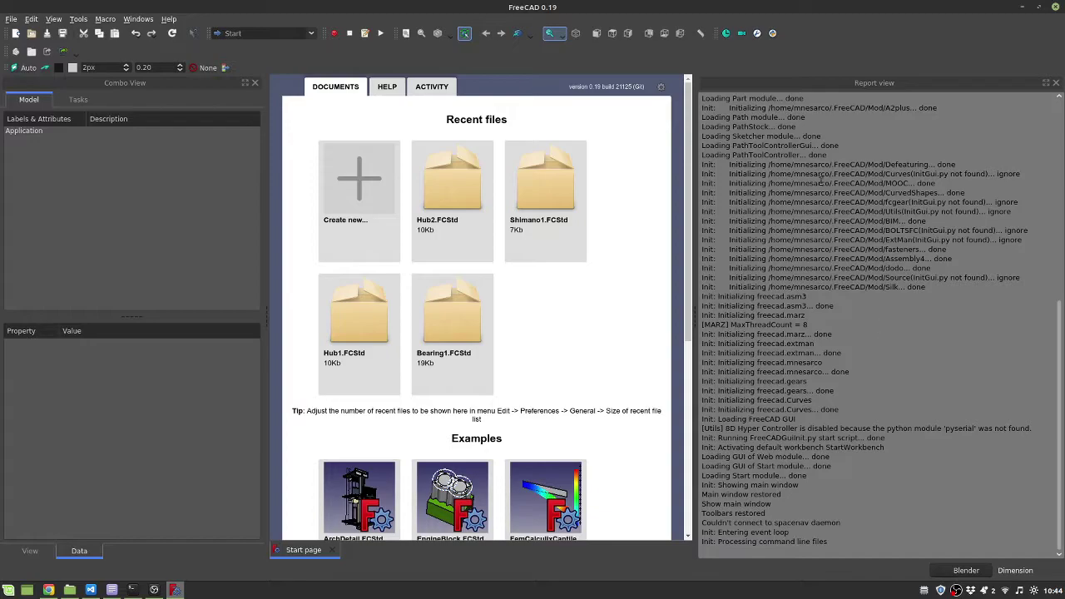
click(772, 33)
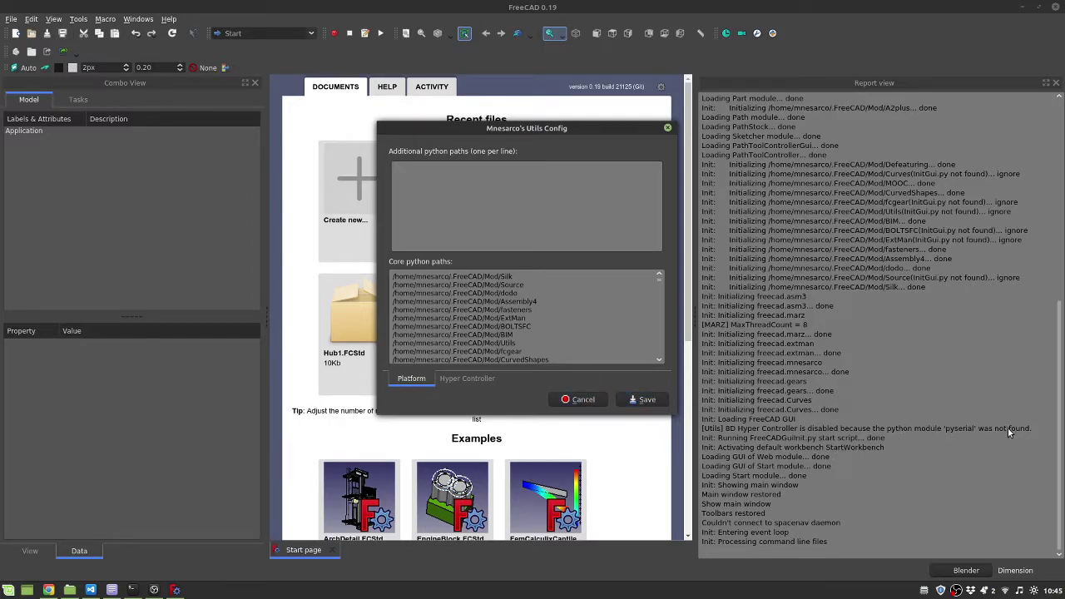
Step: Cancel Utils Config and download pyserial-3.5.tar.gz from the PyPI page in Chrome
click(578, 400)
mouse_move(48, 590)
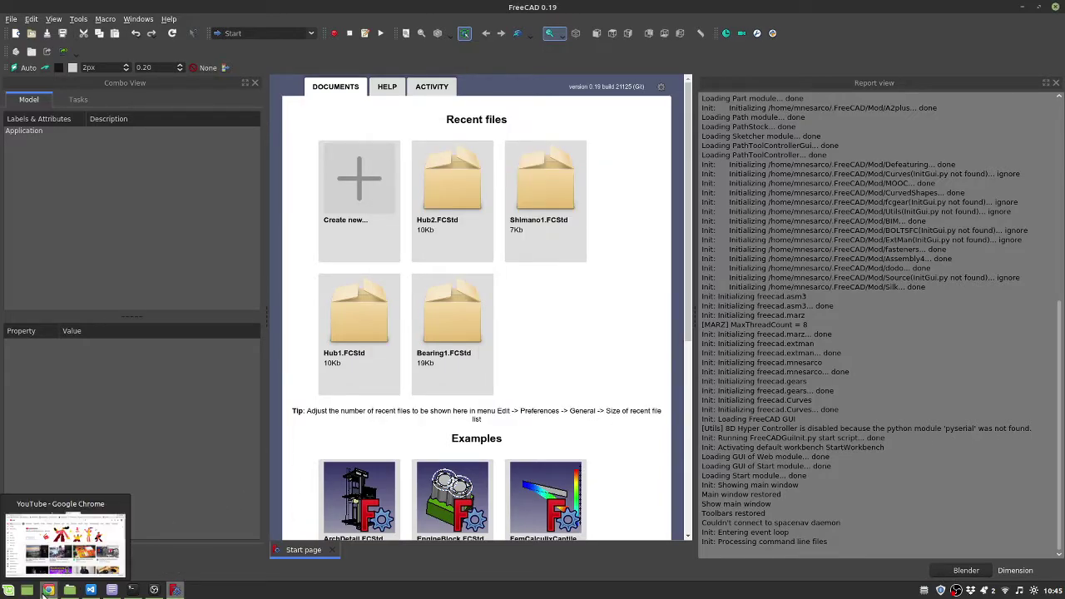
click(48, 592)
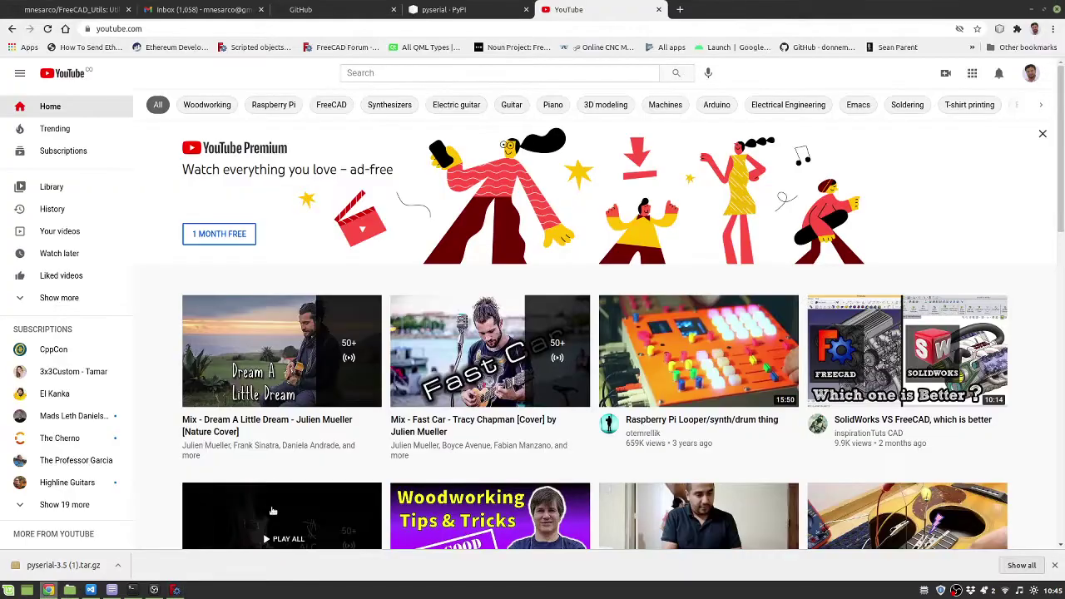
click(479, 10)
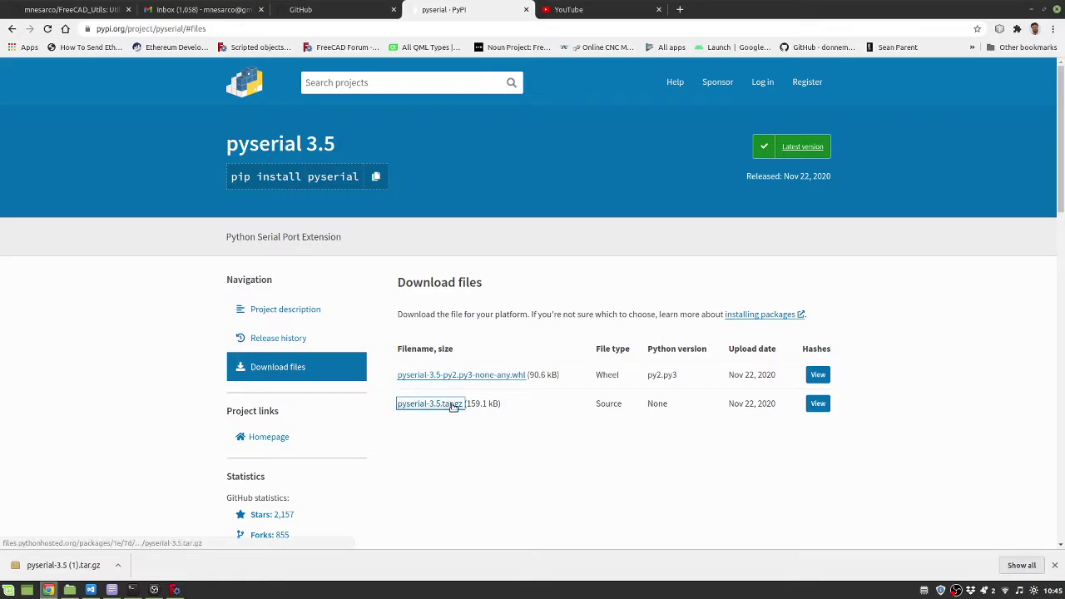
click(433, 430)
mouse_move(70, 590)
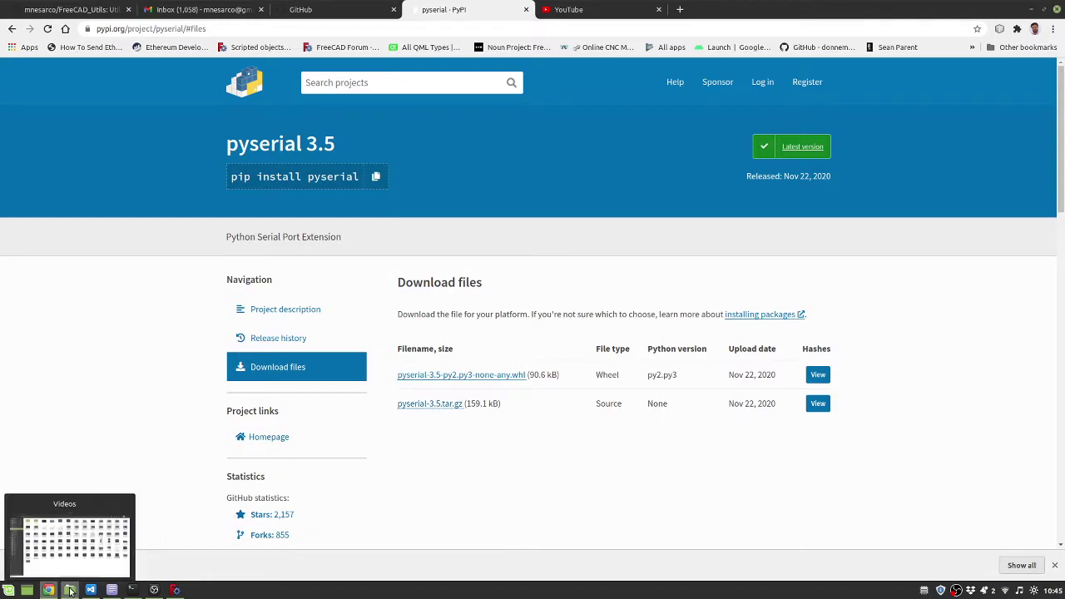
Step: Open the extracted tmp/pyserial-3.5 folder in the Nemo file manager
click(67, 539)
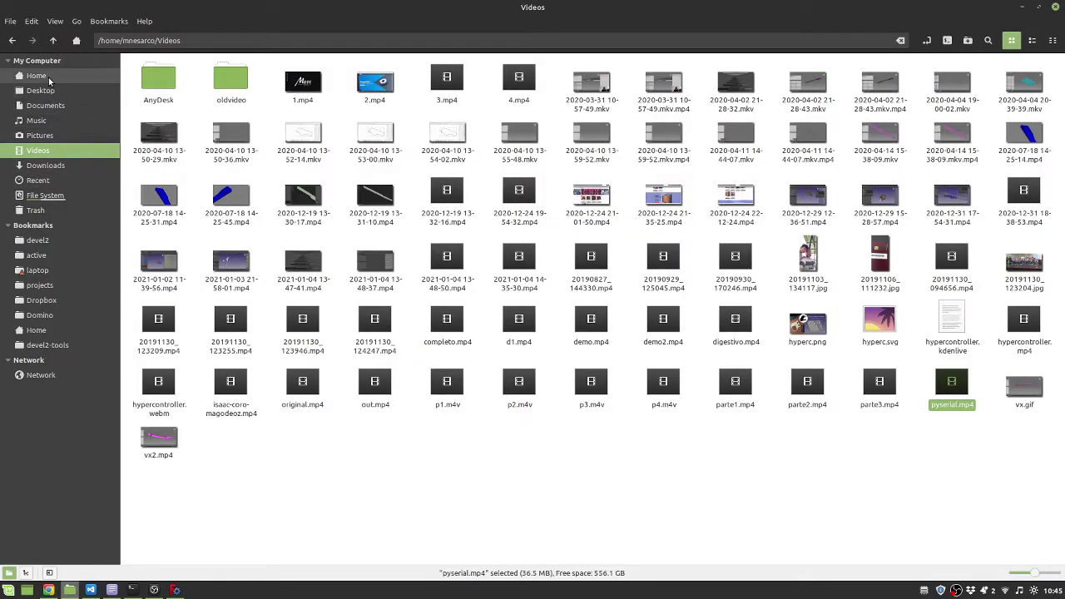
click(46, 76)
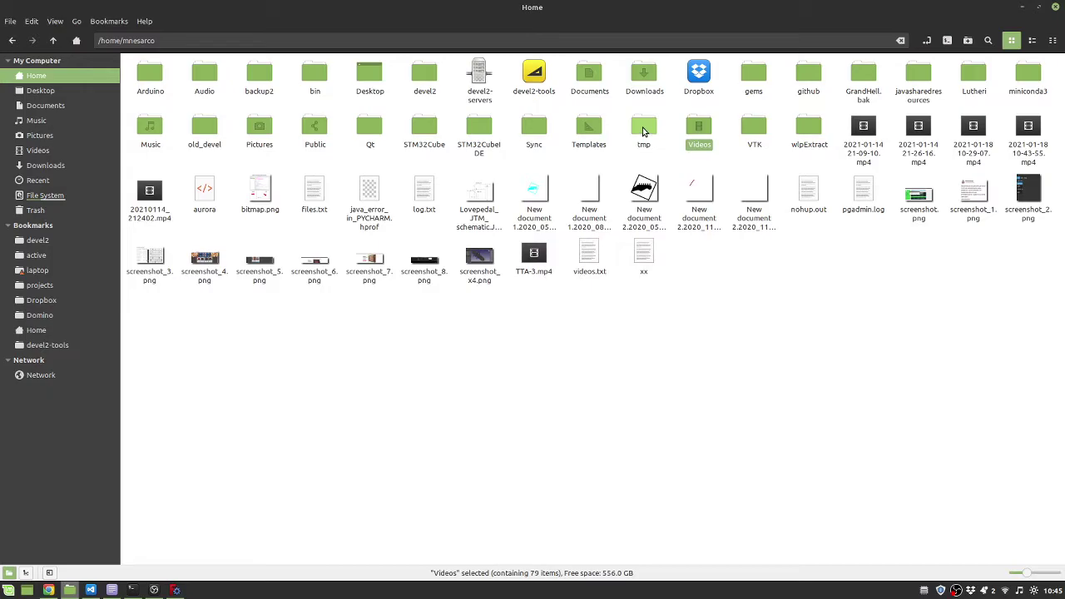
double_click(643, 129)
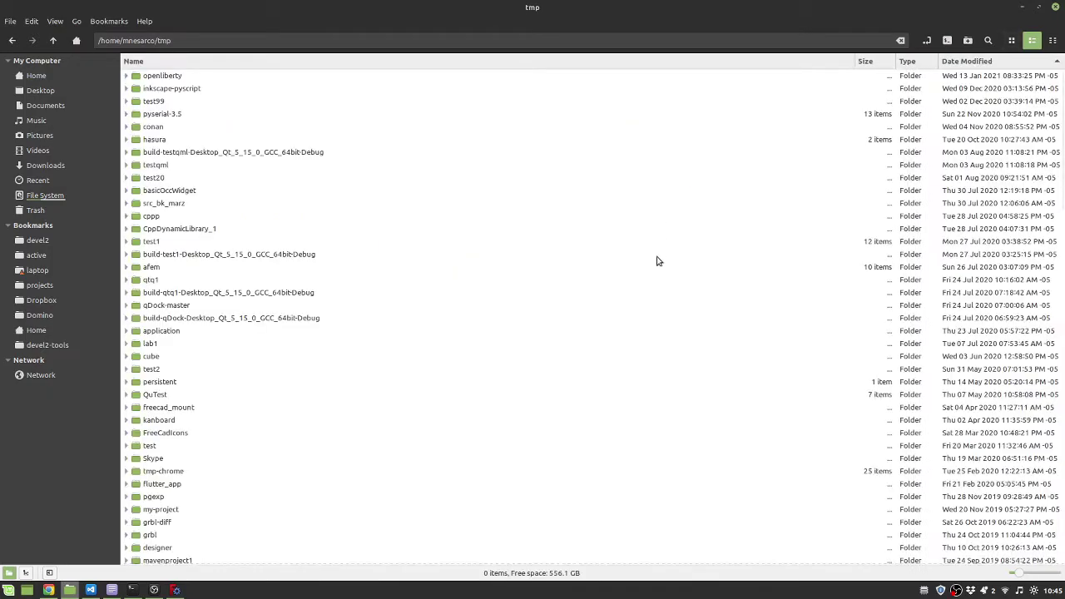
double_click(160, 115)
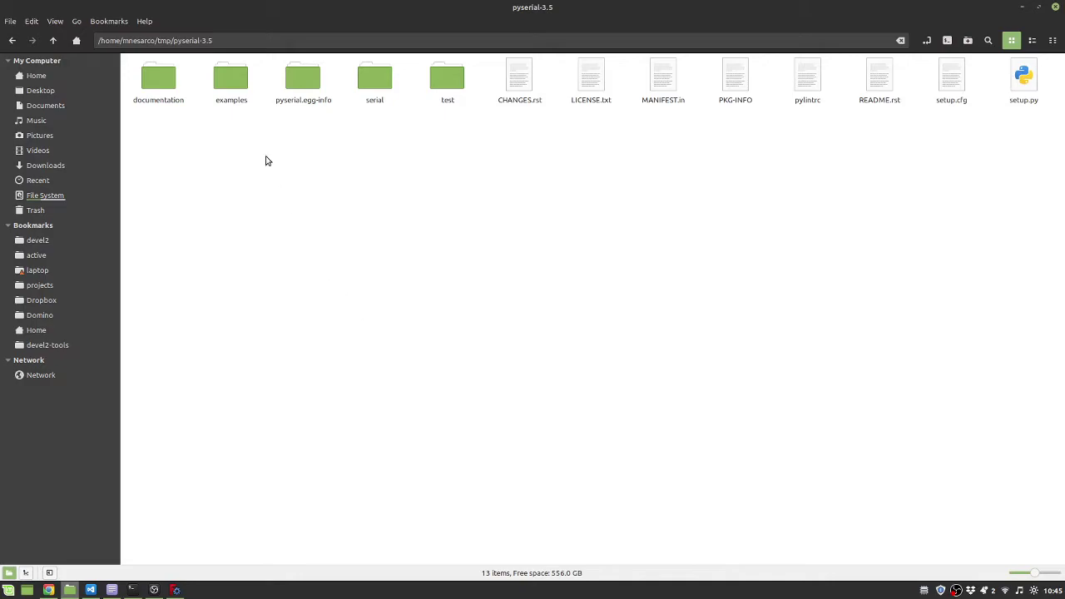
Step: Copy the pyserial-3.5 folder's full path from the location bar
click(229, 40)
drag(237, 40, 171, 40)
triple_click(105, 40)
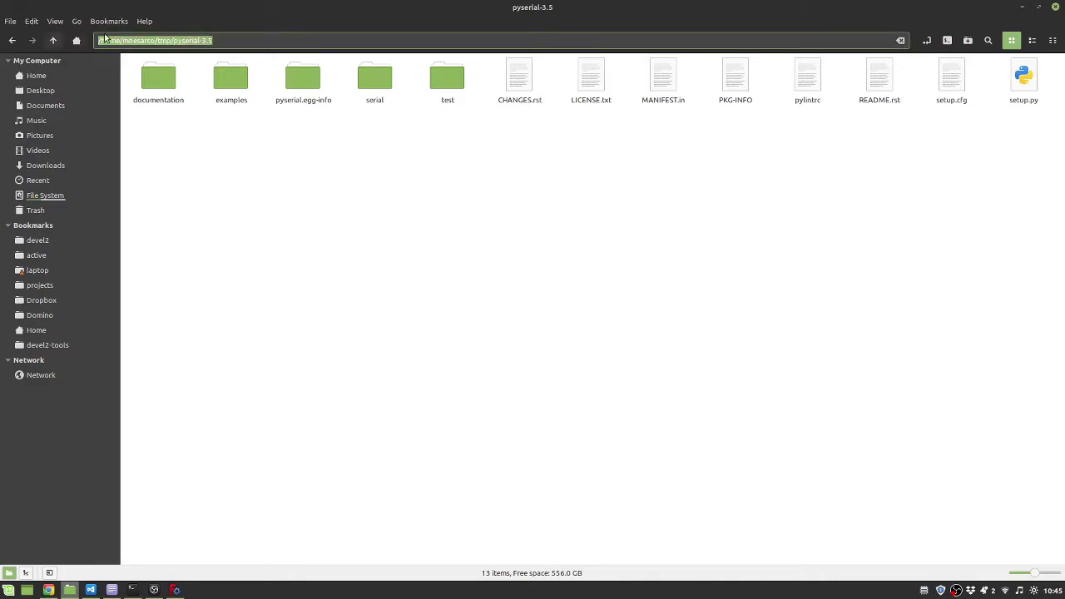
right_click(161, 40)
click(186, 66)
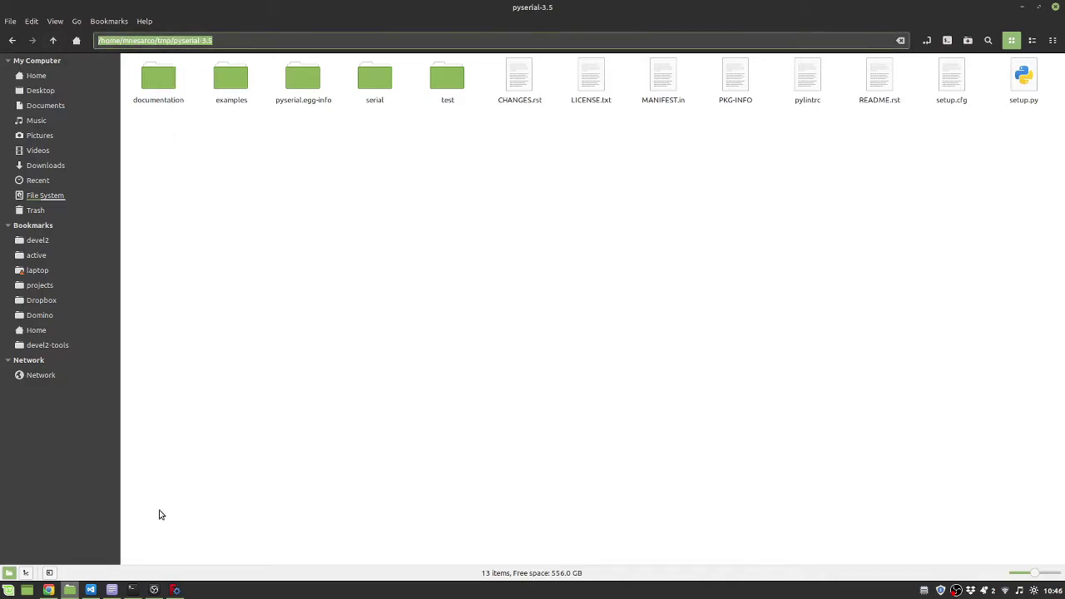
Step: Paste /home/mnesarco/tmp/pyserial-3.5 into Utils Config's additional python paths and save
click(174, 590)
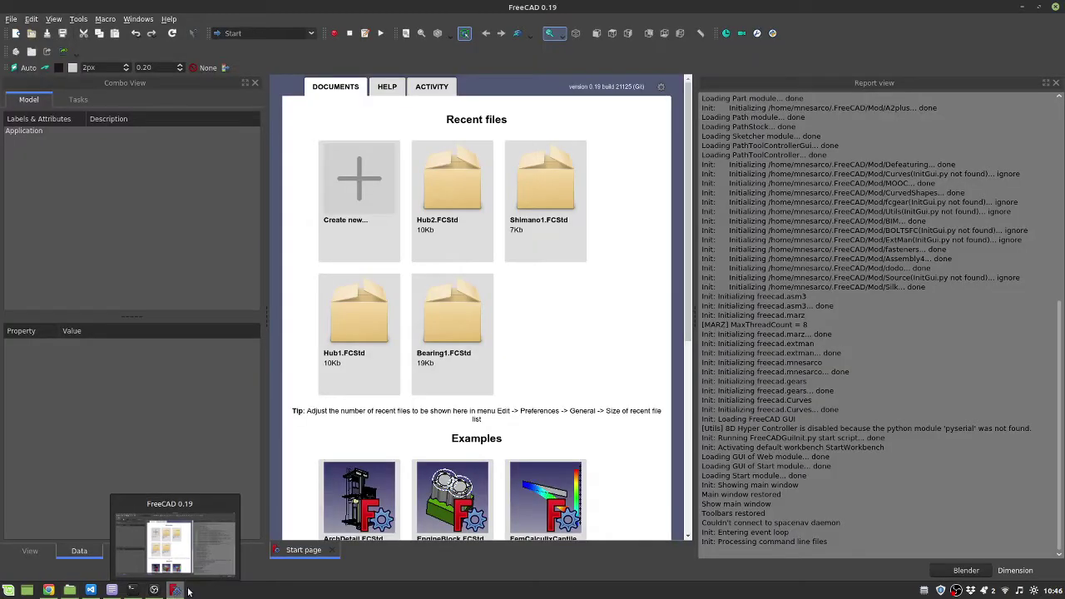
click(757, 35)
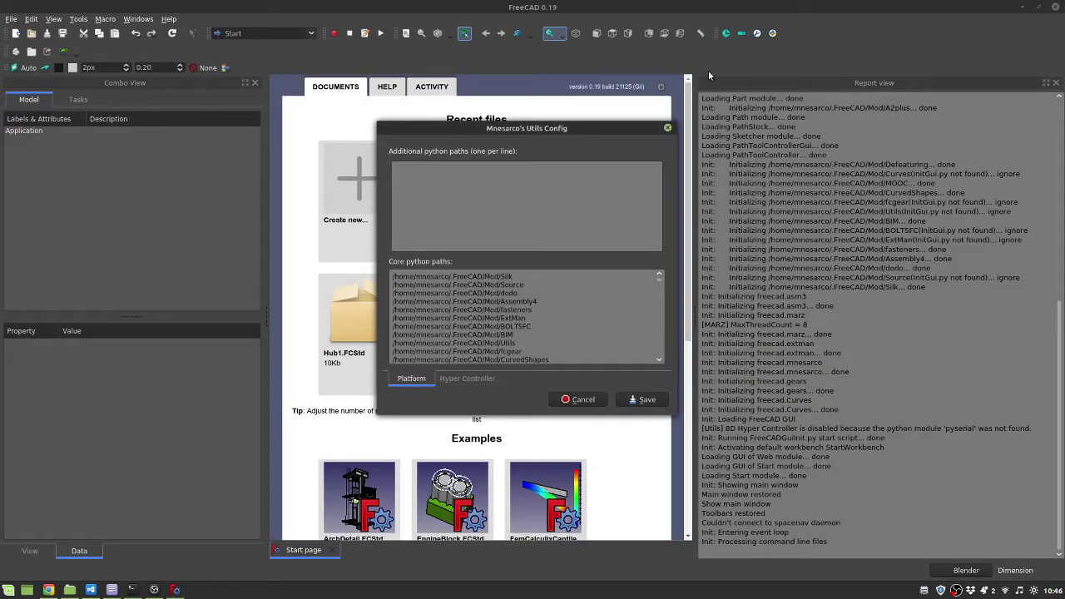
click(428, 204)
key(ctrl+v)
click(642, 400)
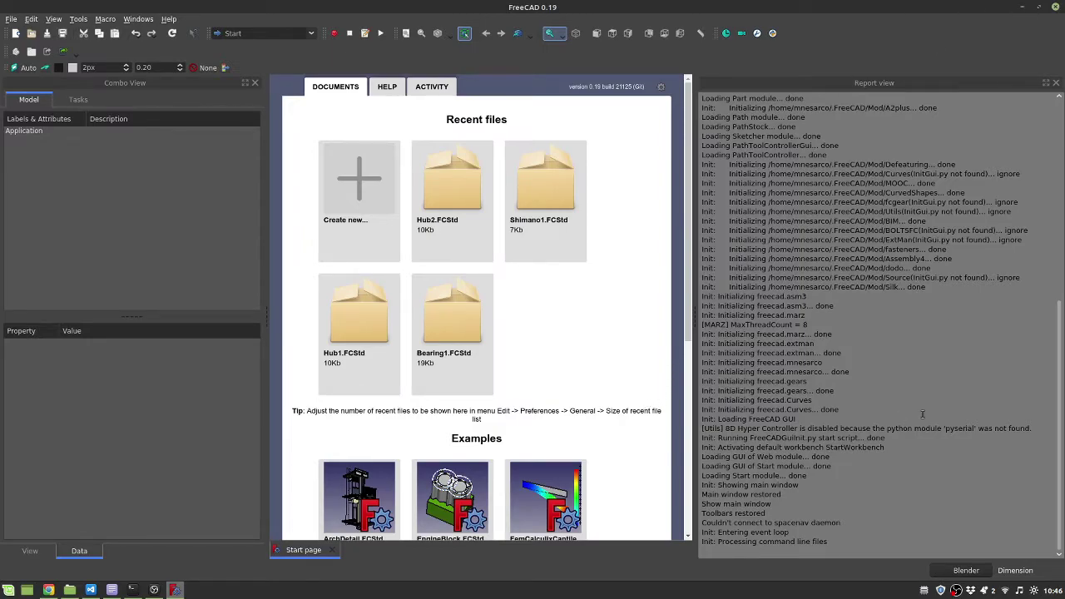
Step: Restart FreeCAD from the terminal and confirm the report adds the pyserial-3.5 path
click(1057, 8)
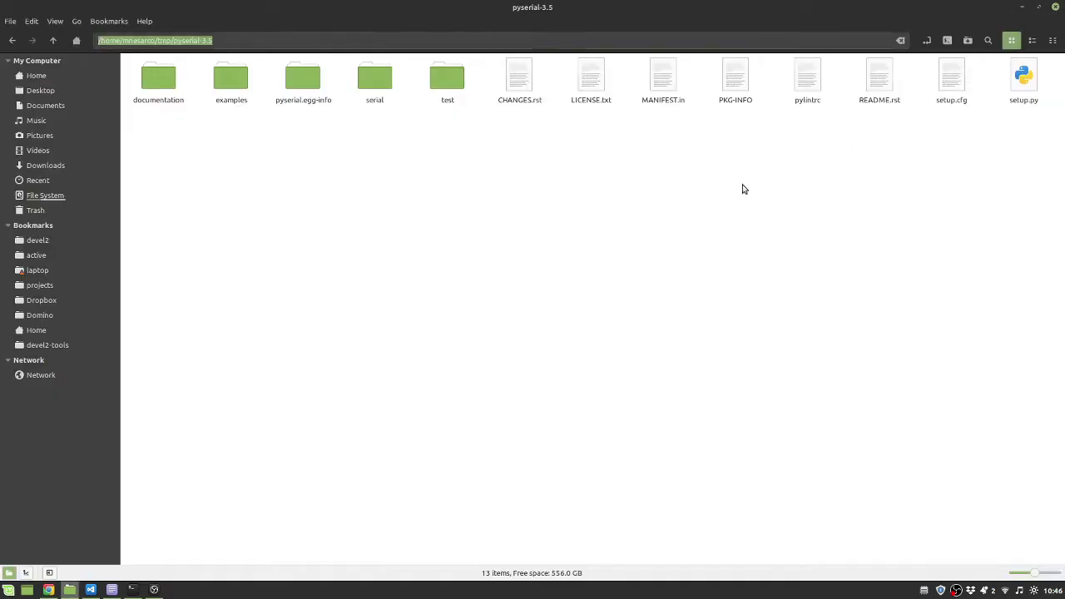
click(132, 589)
text(freecad)
key(Return)
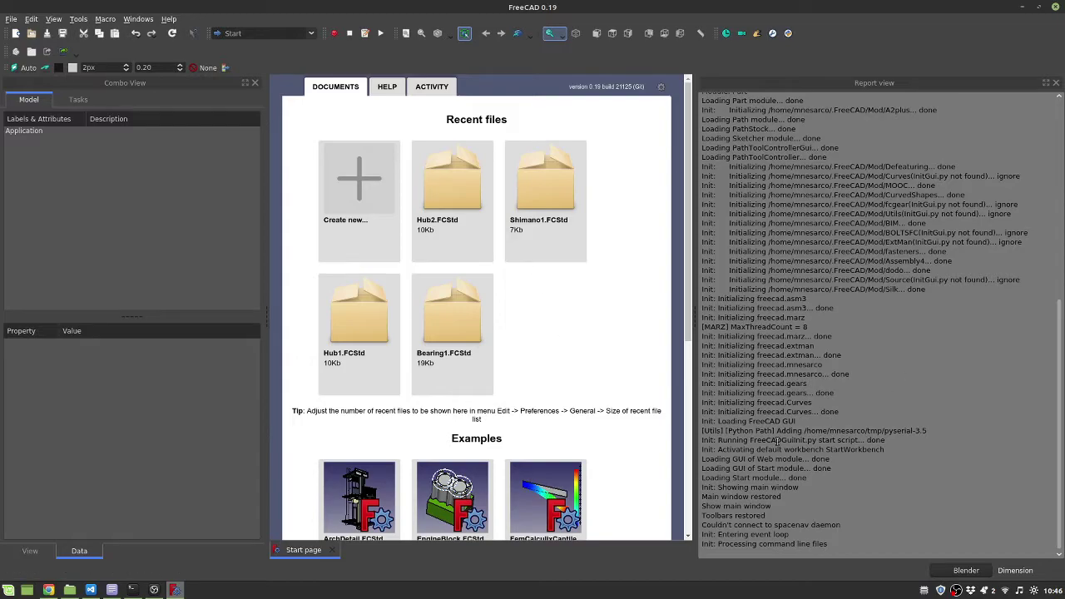
drag(937, 431, 701, 431)
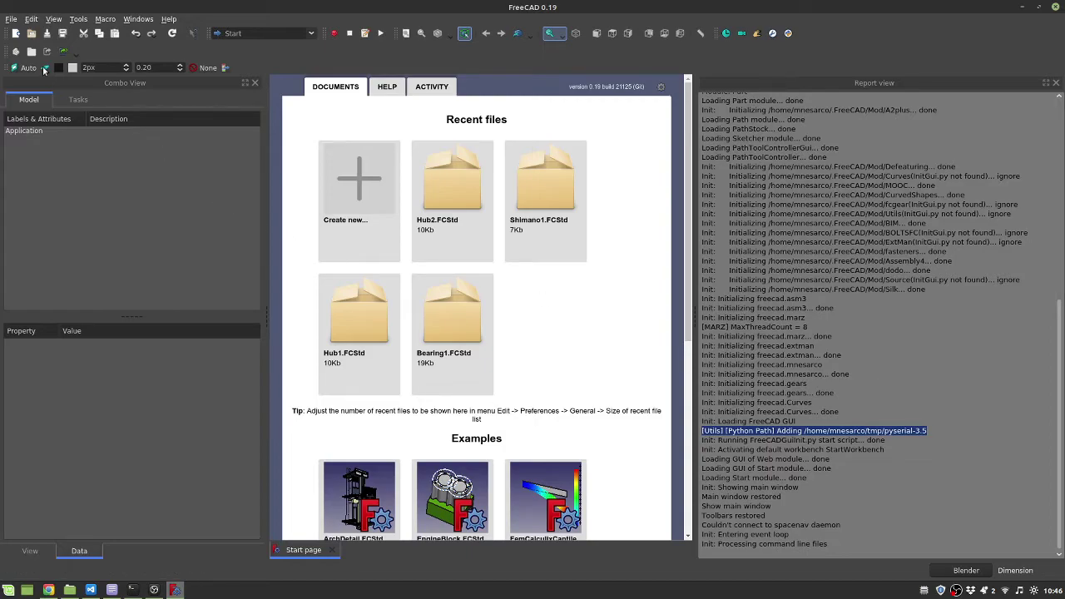
Step: Open Hub2.FCStd from recent files and reopen Mnesarco Utils Config
click(11, 18)
mouse_move(84, 256)
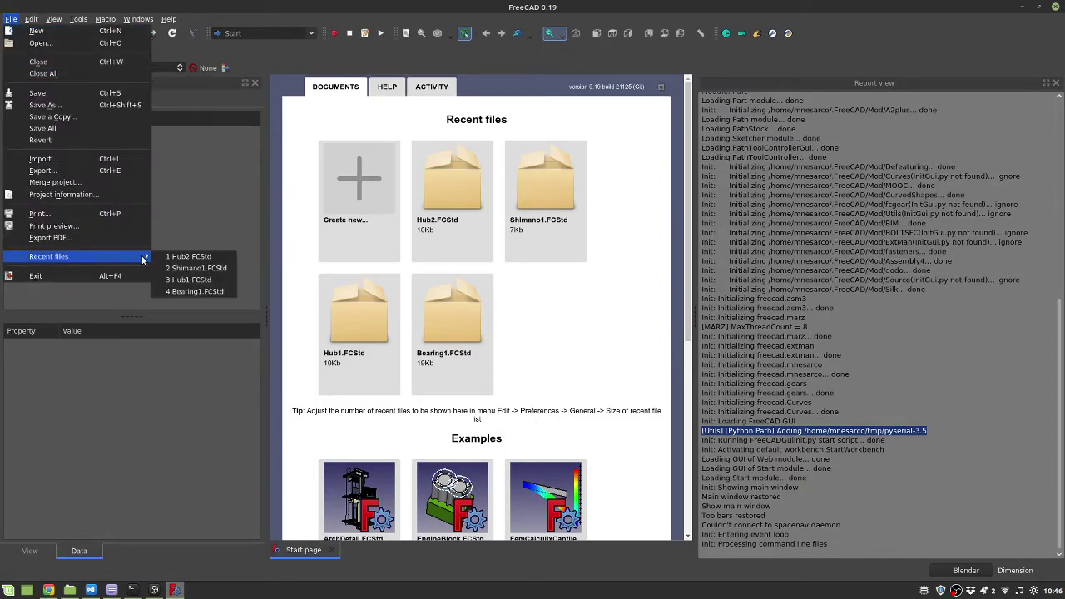
click(190, 257)
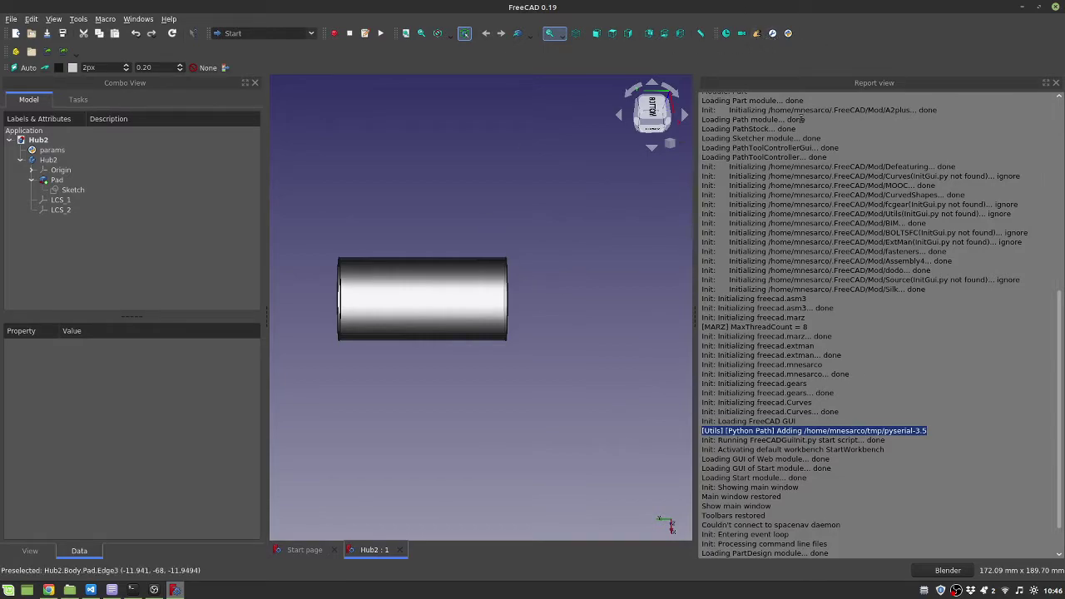
click(772, 34)
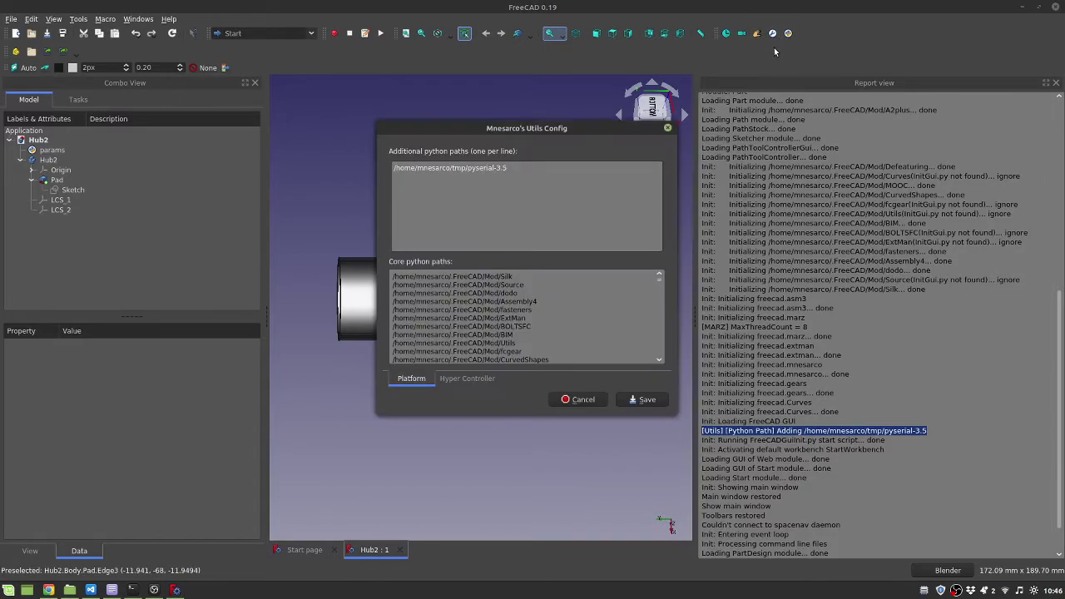
Step: Check the Hyper Controller uses port /dev/ttyACM0 at 115200 baud, then cancel unchanged
click(489, 379)
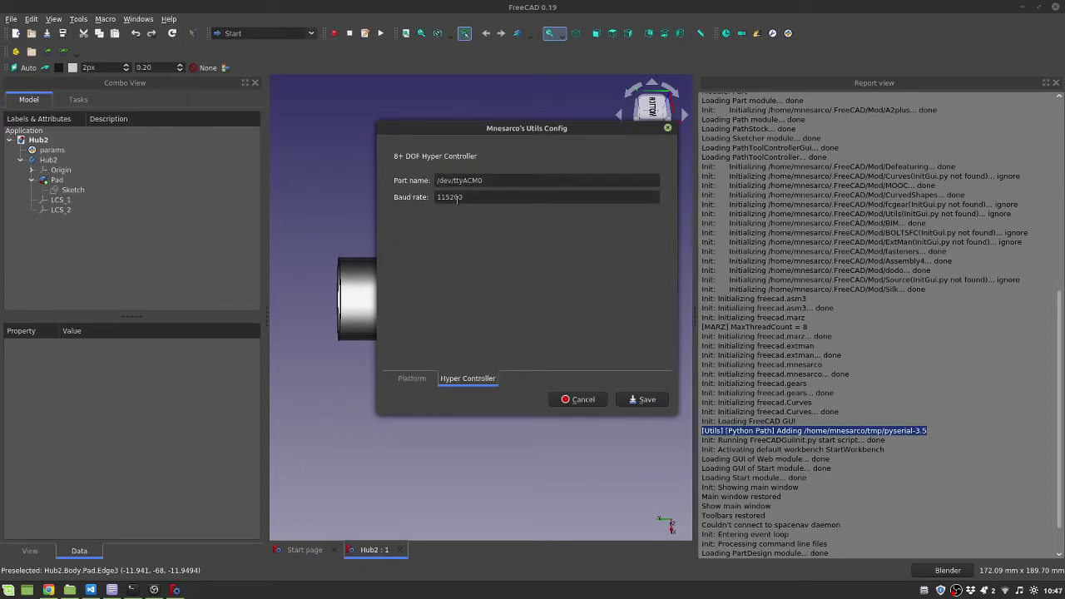
key(ctrl+a)
key(Tab)
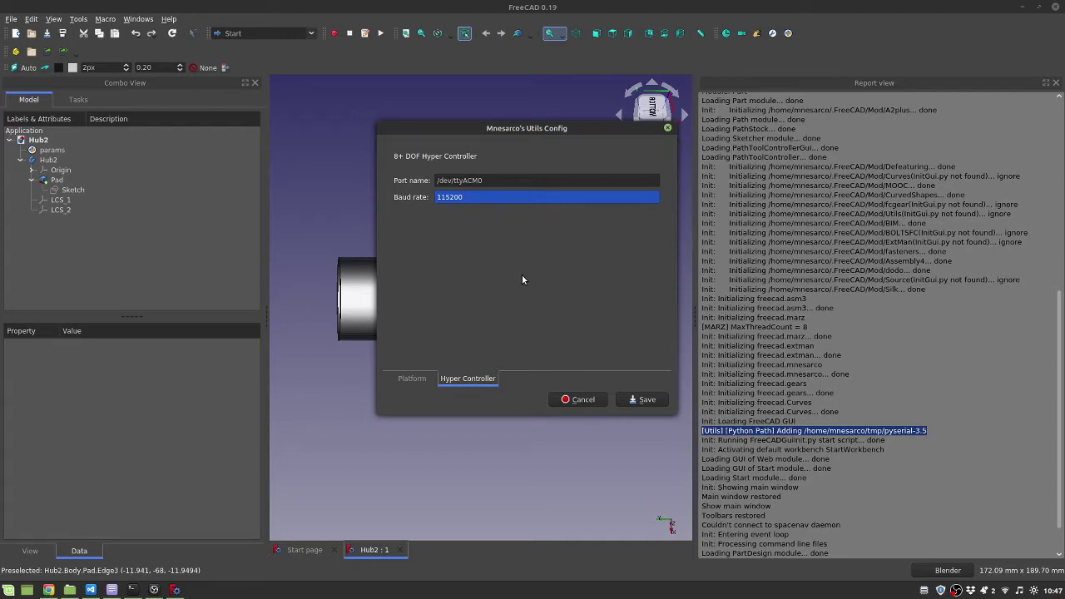
key(shift+Tab)
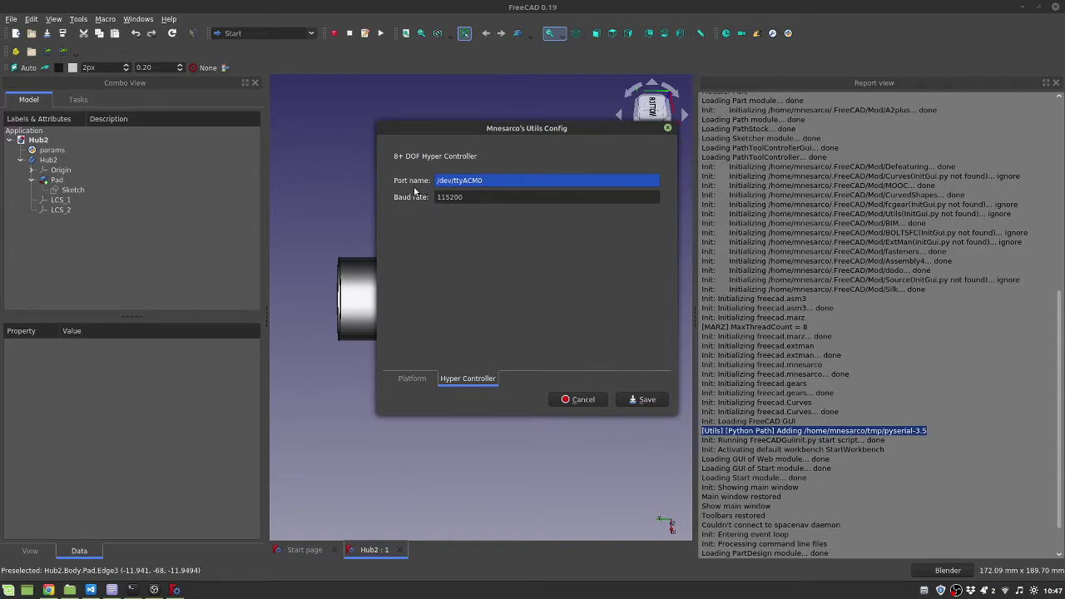
key(Tab)
key(shift+Tab)
click(580, 399)
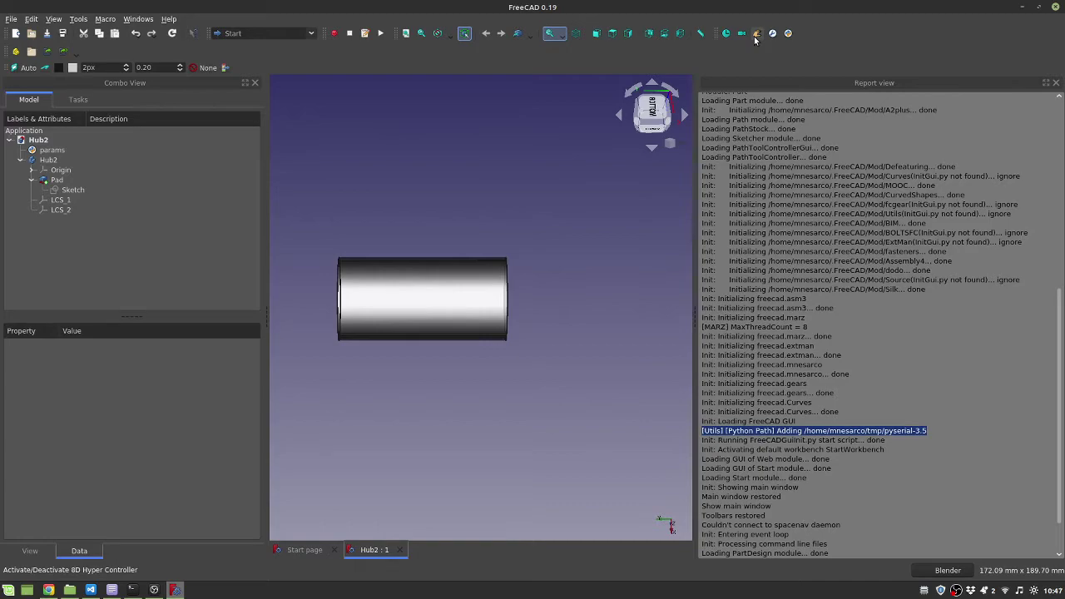
Step: Turn the Hub2 cylinder through several views to a tilted oblique orientation with the Hyper Controller
key(6)
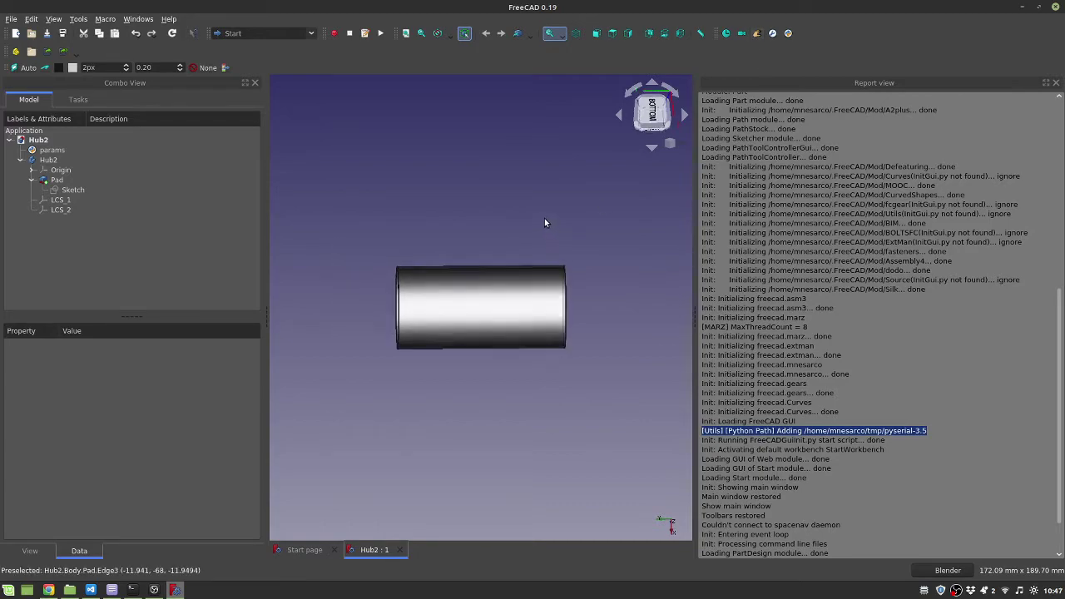
key(4)
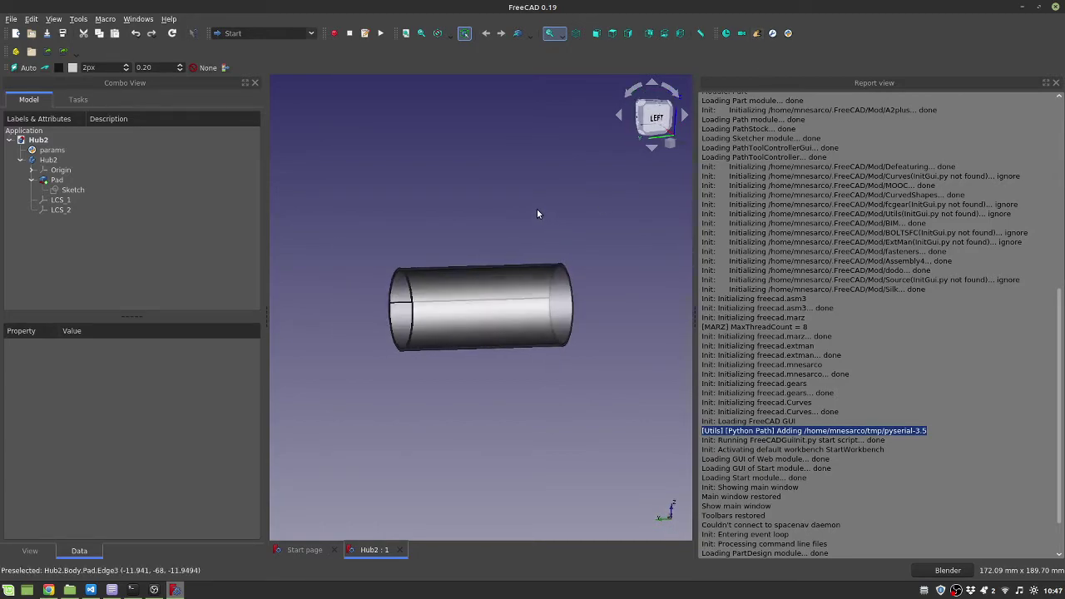
key(5)
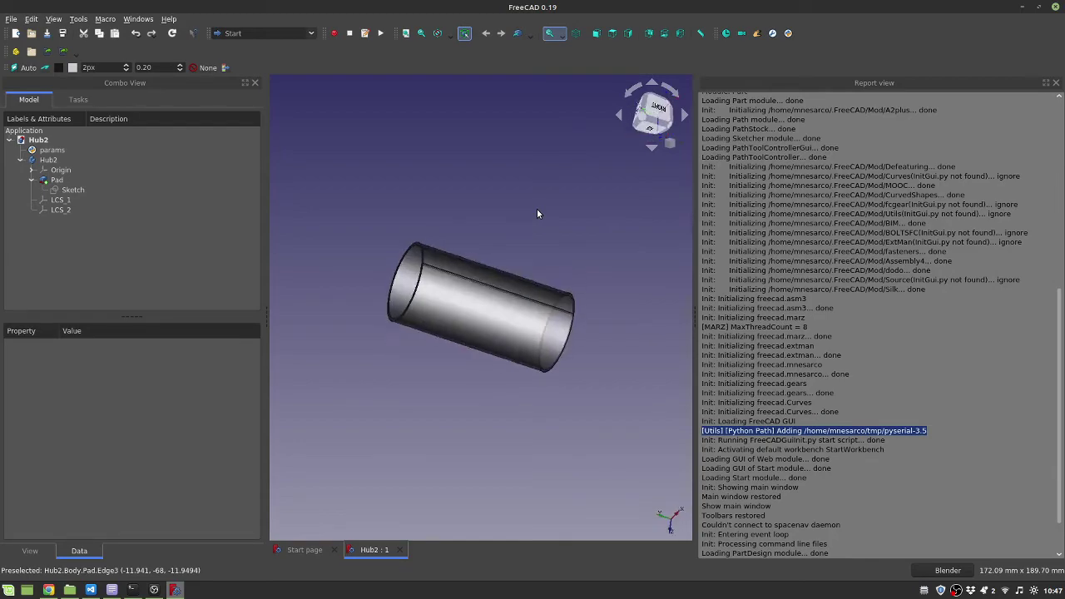
key(2)
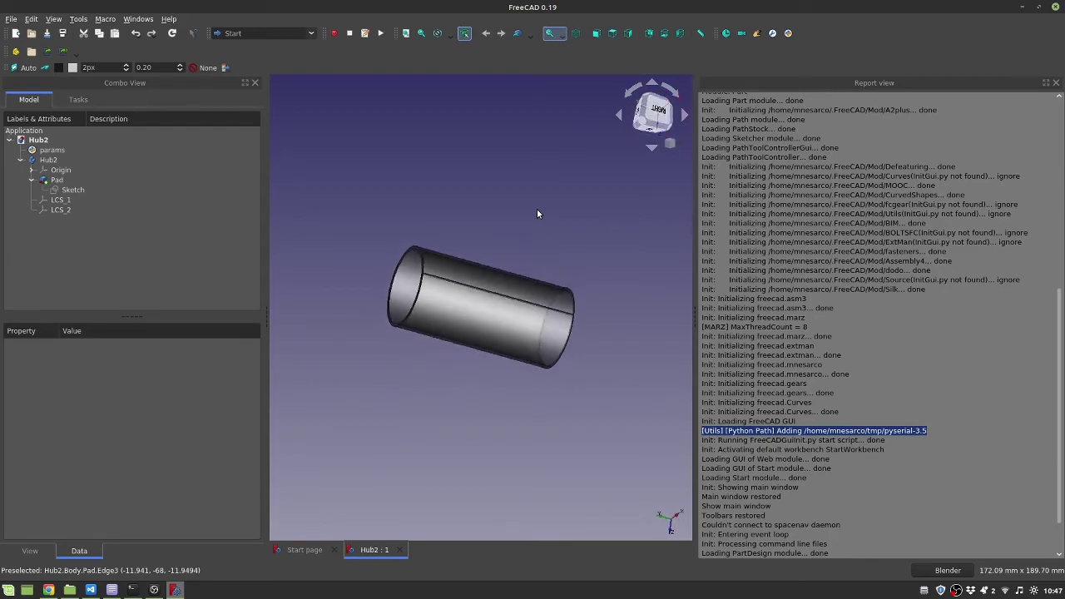
click(843, 344)
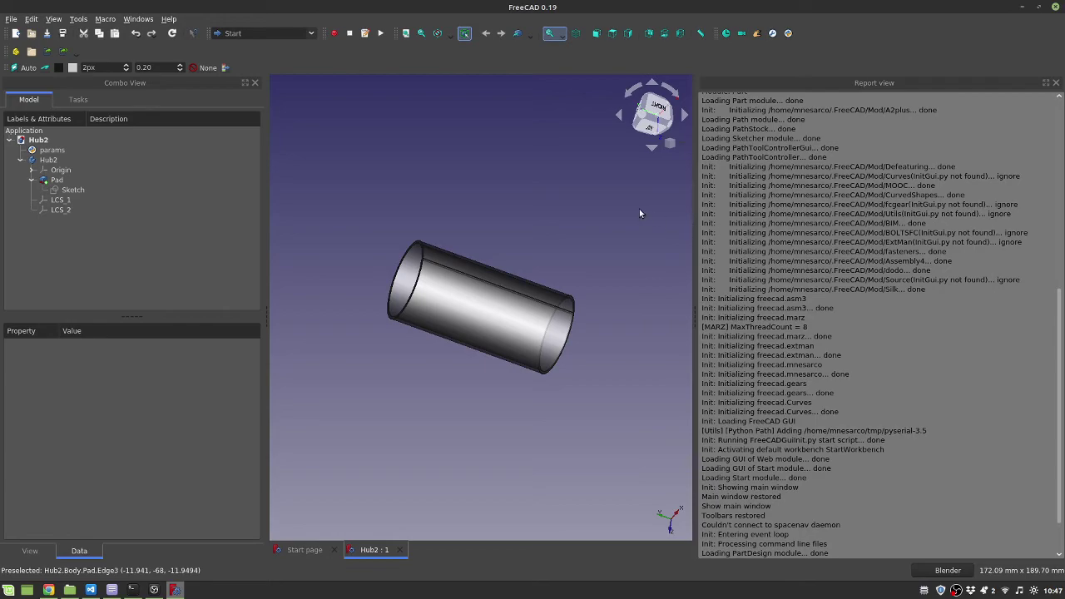